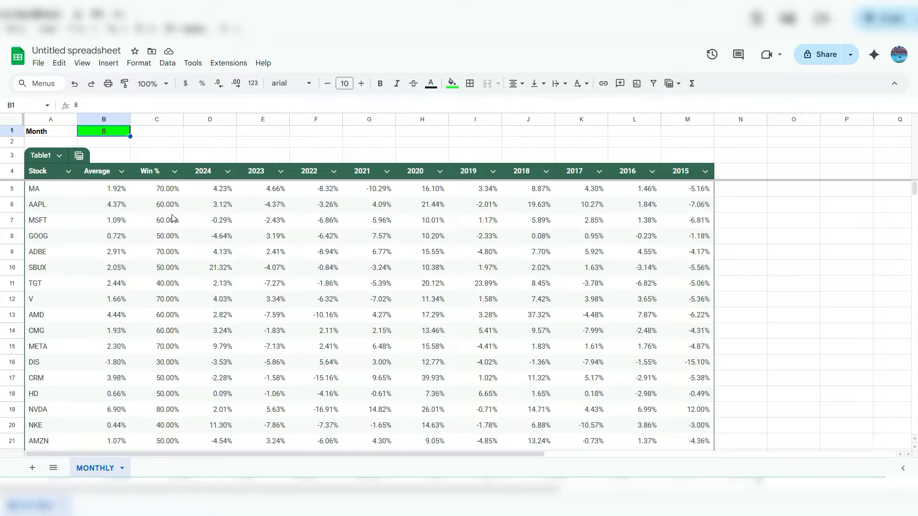
# Start a color scale conditional formatting rule for the yearly returns in D5:M29.
pyautogui.click(121, 210)
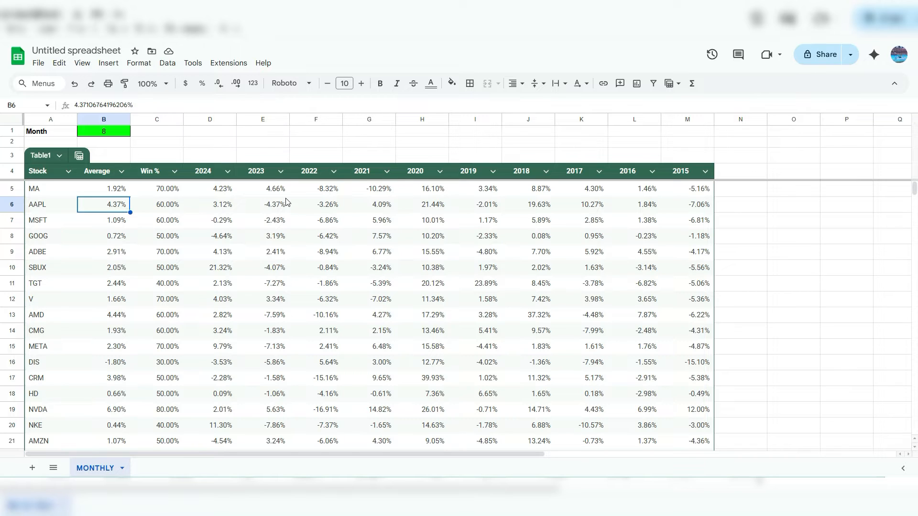
pyautogui.click(222, 192)
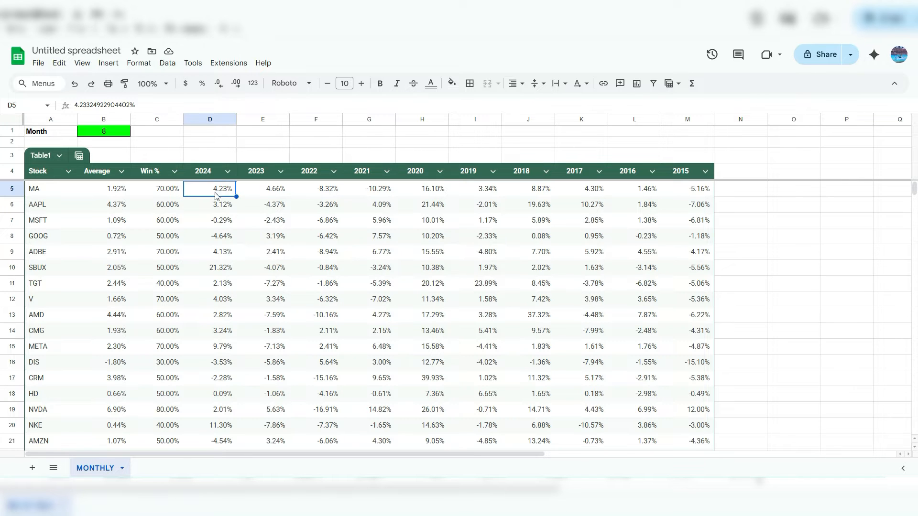
pyautogui.scroll(-3, 616, 282)
pyautogui.scroll(-2, 620, 285)
pyautogui.click(700, 330)
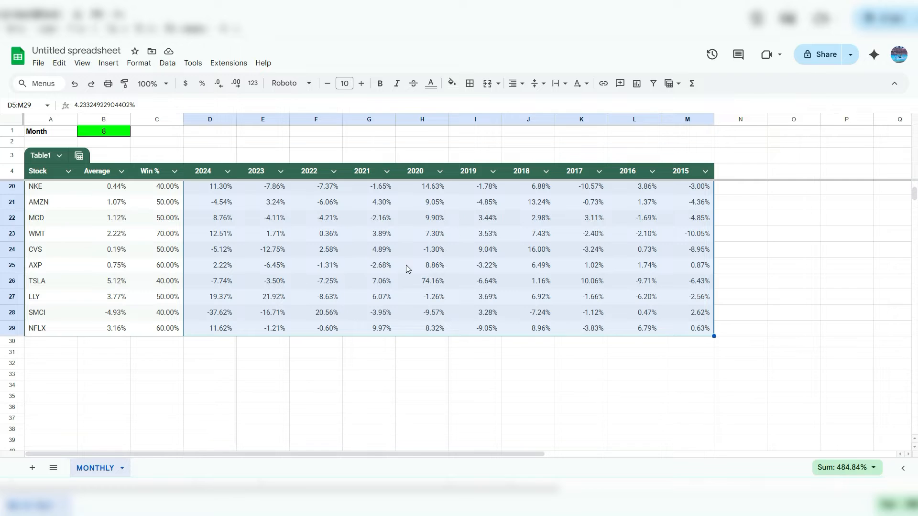
pyautogui.scroll(5, 404, 267)
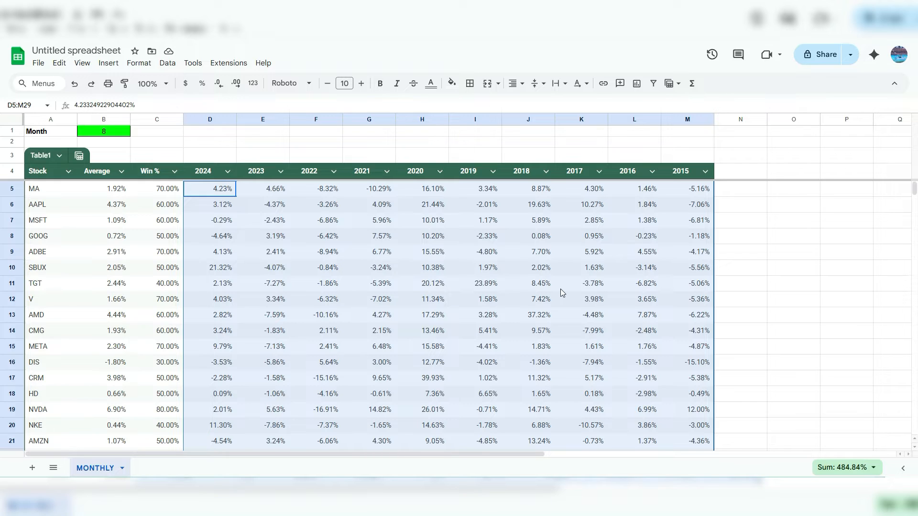
pyautogui.click(144, 68)
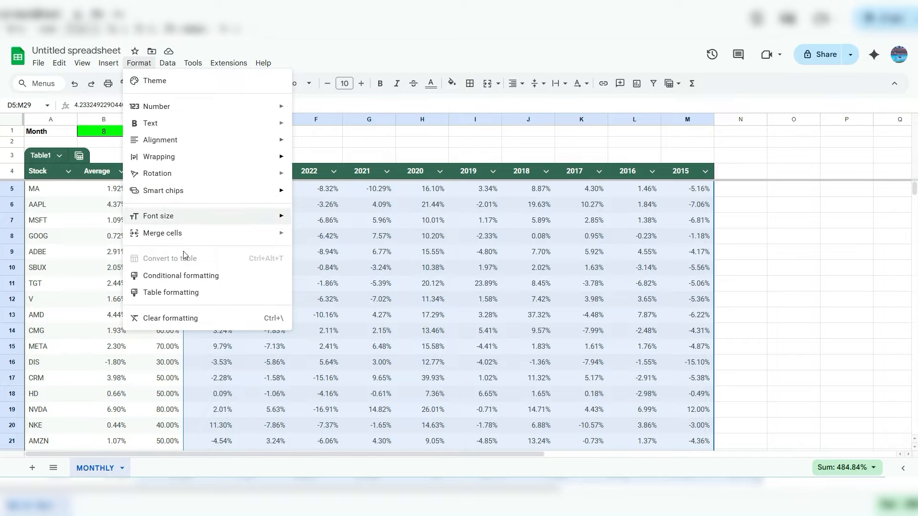
pyautogui.click(181, 280)
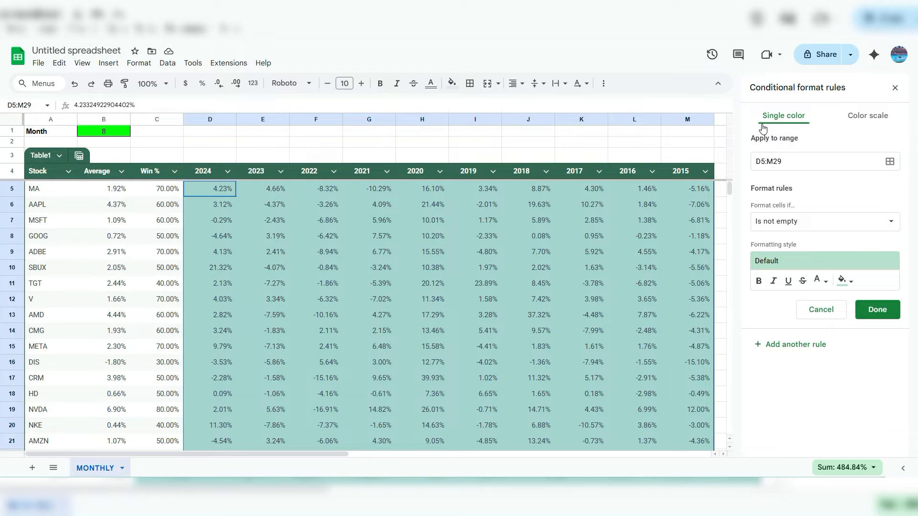
pyautogui.click(875, 117)
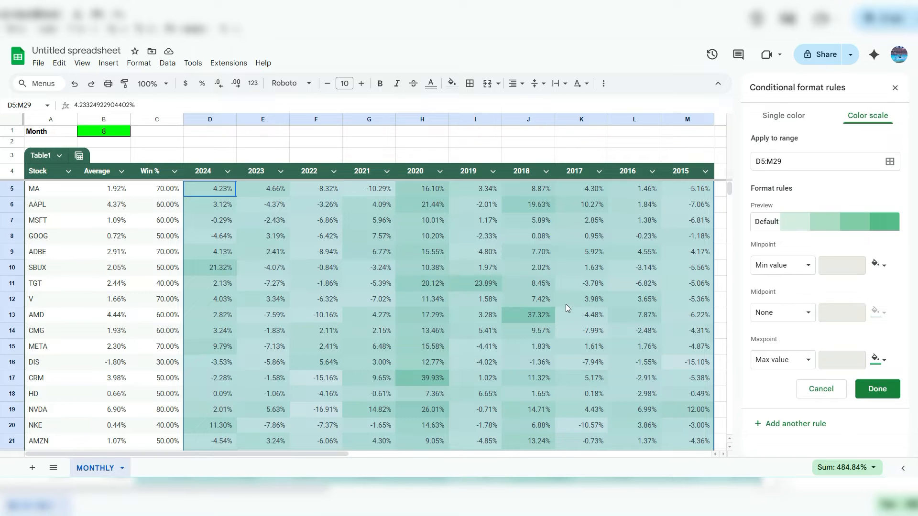
# Set the color scale's midpoint to the number 0 and color it white.
pyautogui.click(805, 316)
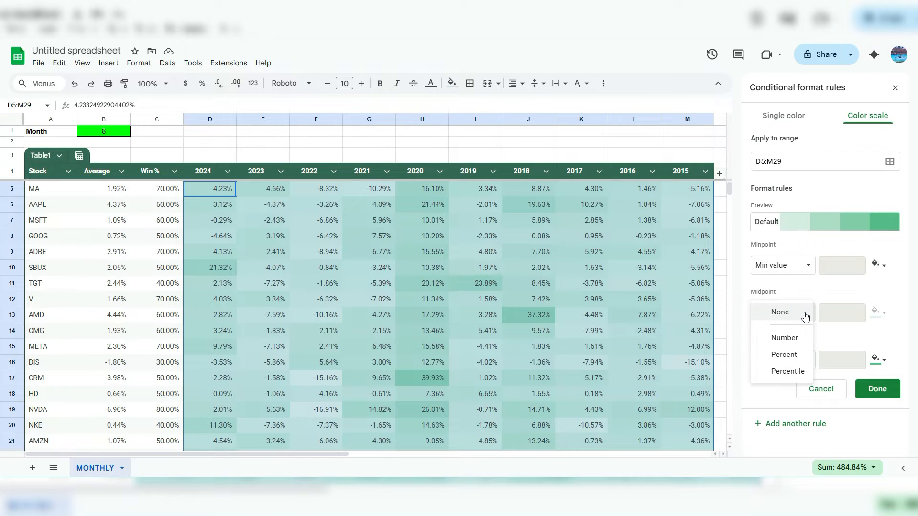
pyautogui.click(790, 335)
pyautogui.doubleClick(833, 318)
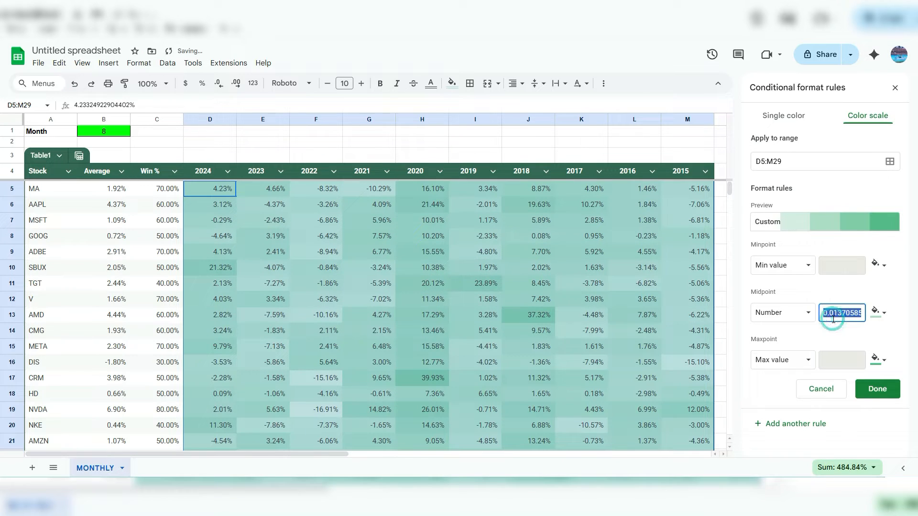
pyautogui.write('0')
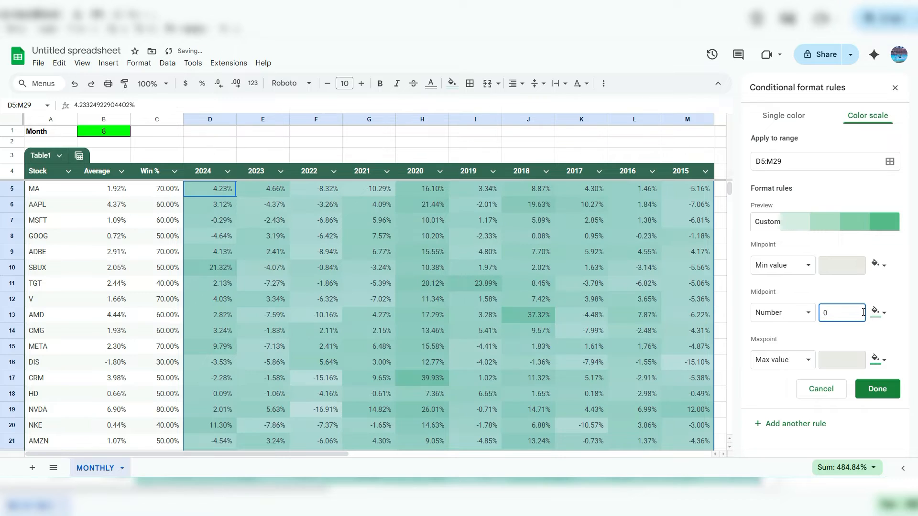
pyautogui.click(874, 313)
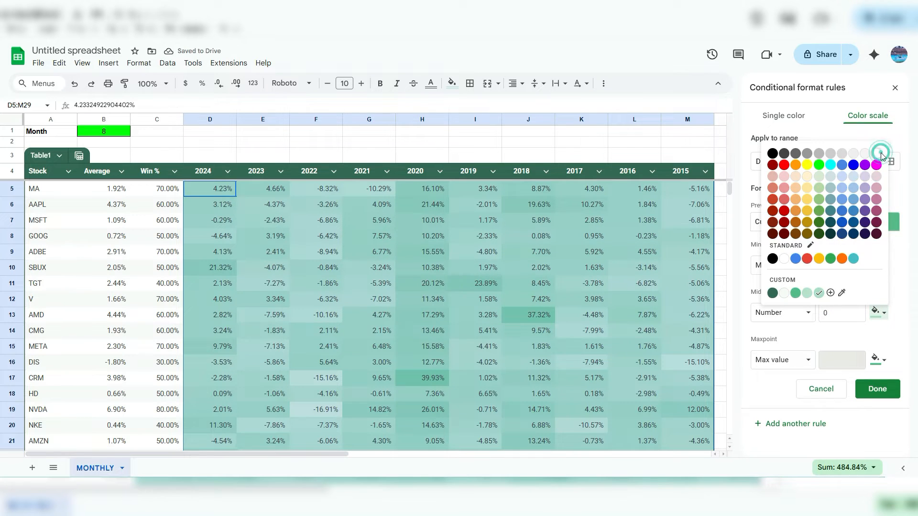
pyautogui.click(877, 153)
# Color the scale's minimum value red and keep the default green for the maximum value.
pyautogui.click(876, 264)
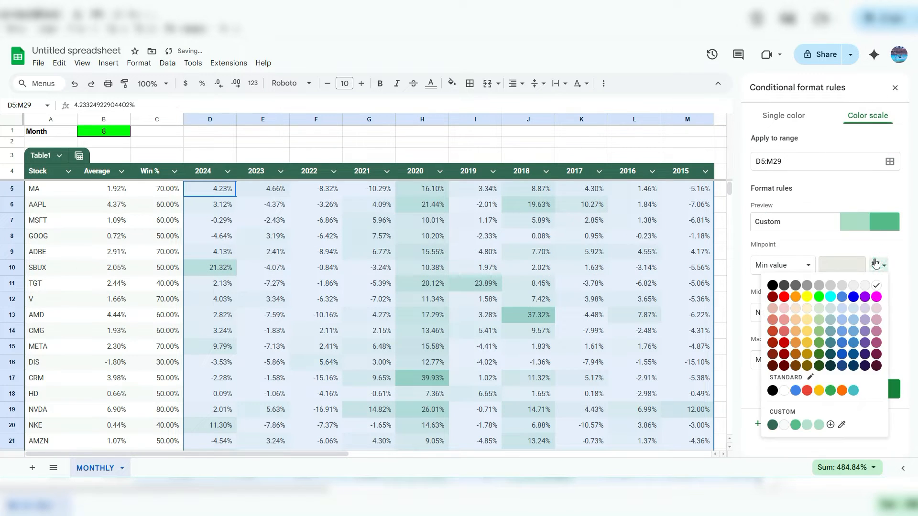
pyautogui.click(784, 297)
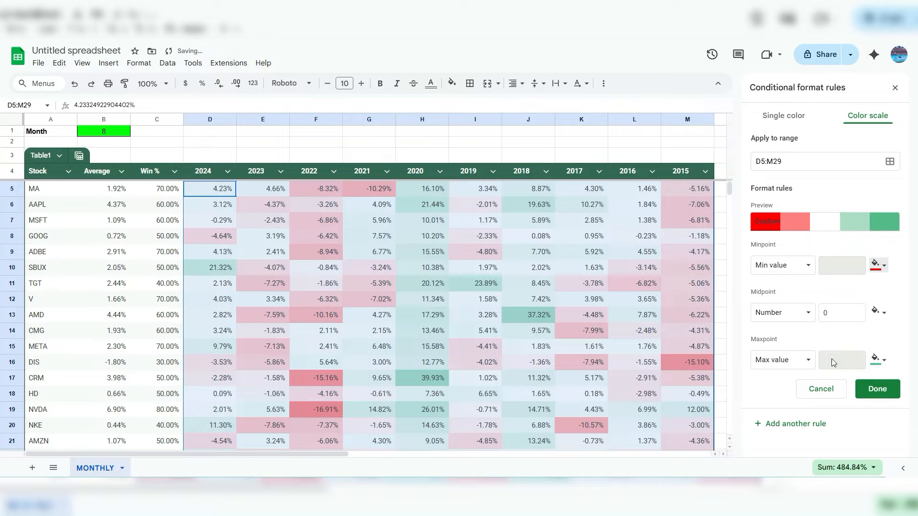
pyautogui.click(876, 359)
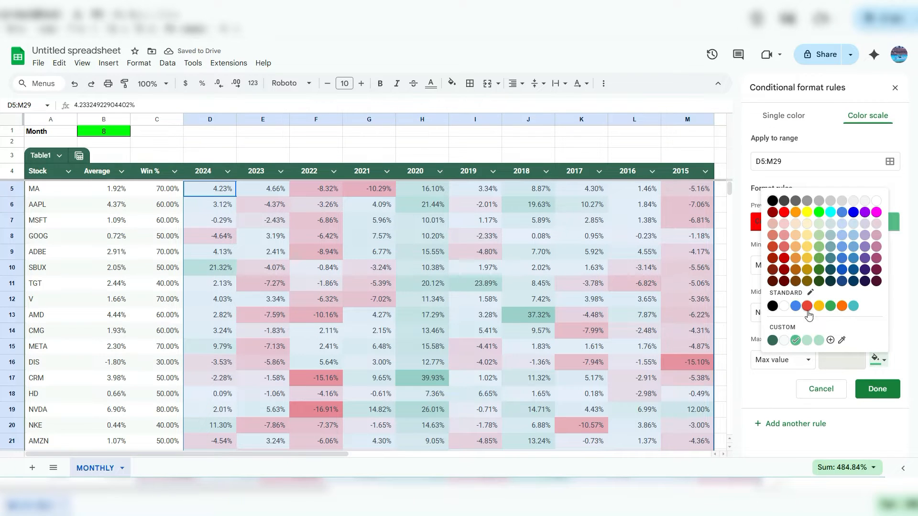
pyautogui.click(743, 323)
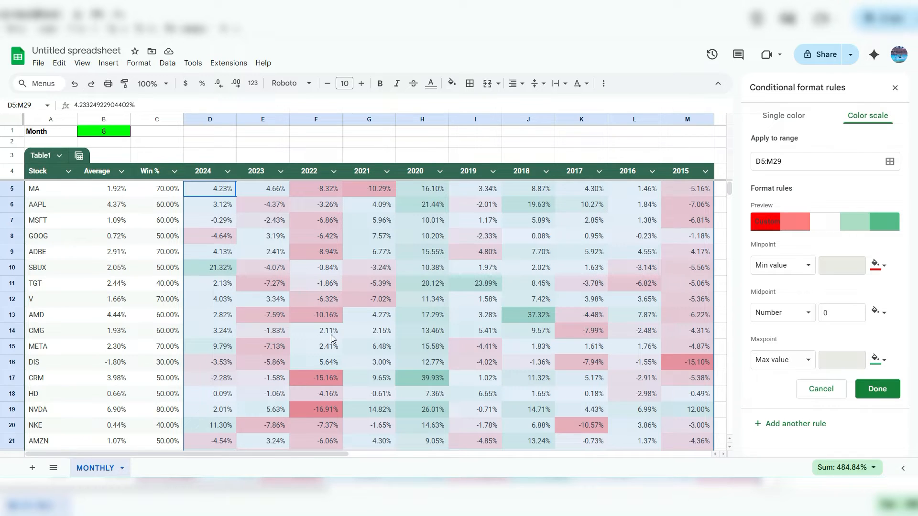
# Inspect a few colored return cells and save the color scale rule for D5:M29.
pyautogui.click(326, 412)
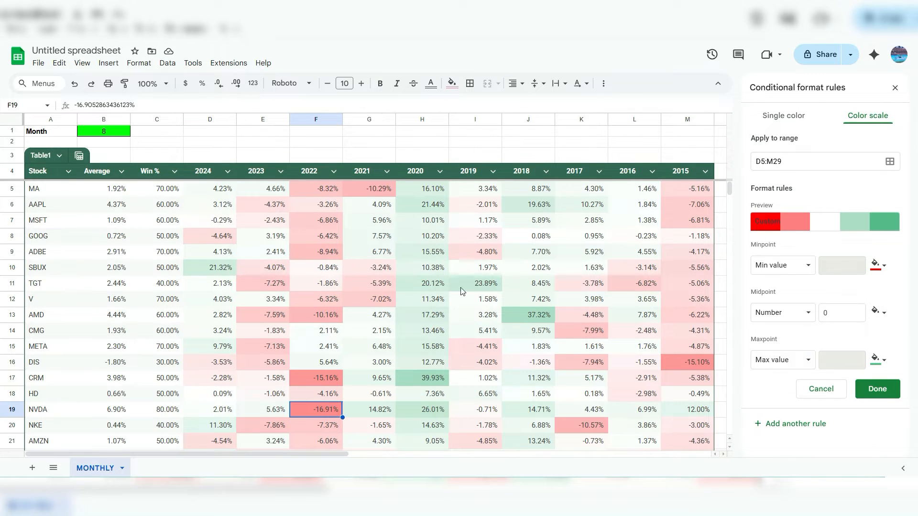
pyautogui.click(417, 381)
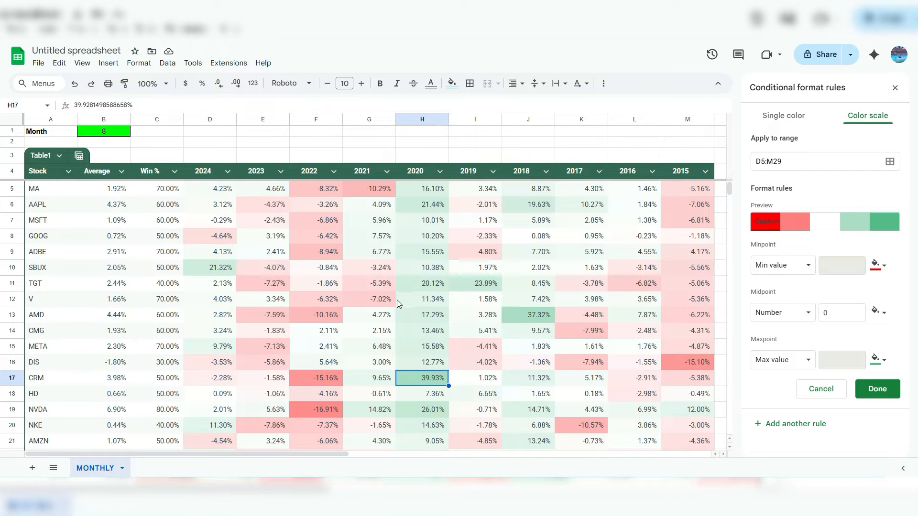
pyautogui.click(485, 302)
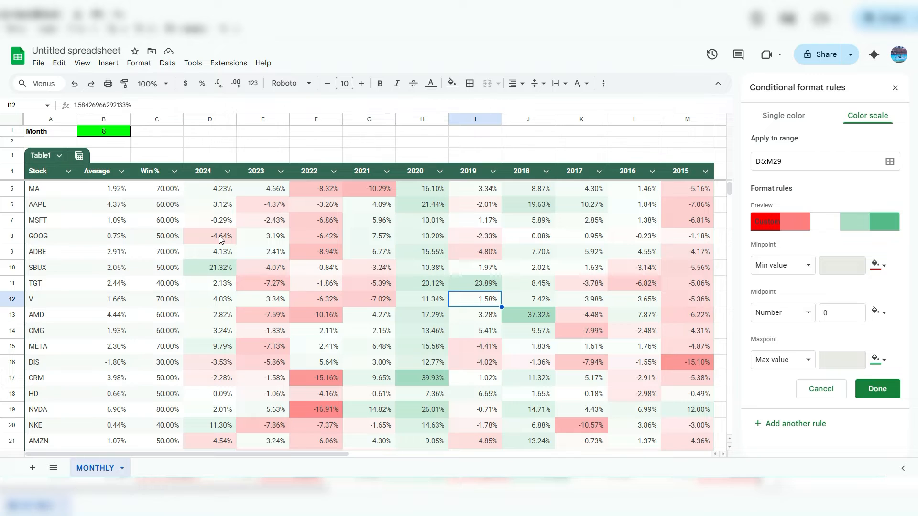
pyautogui.click(168, 192)
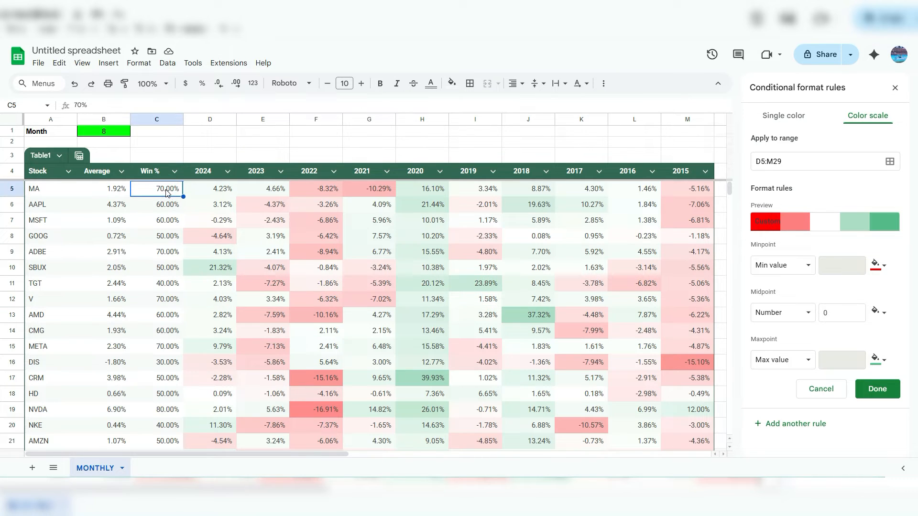
pyautogui.scroll(-4, 167, 196)
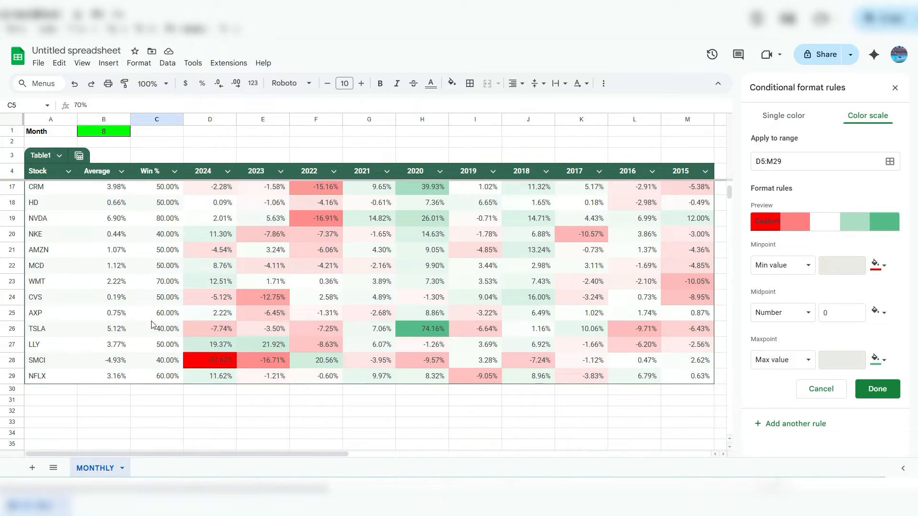
pyautogui.keyDown('shift'); pyautogui.click(170, 375); pyautogui.keyUp('shift')
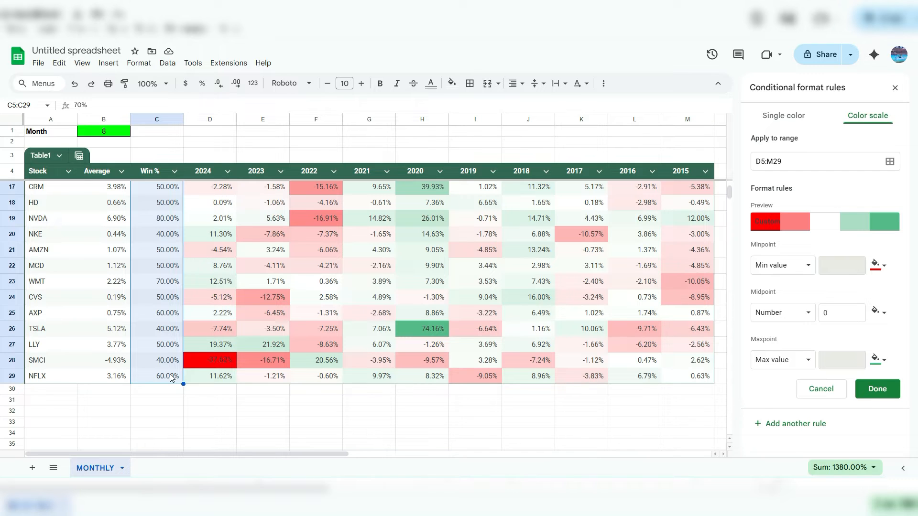
pyautogui.click(879, 396)
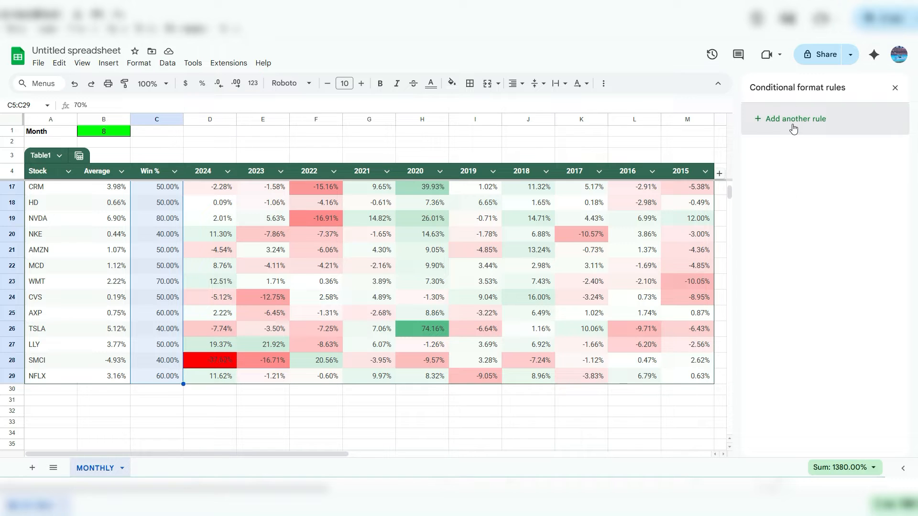
# Add a single color rule to the Win % cells C5:C29 that highlights values greater than 0.6 in the default green.
pyautogui.click(243, 236)
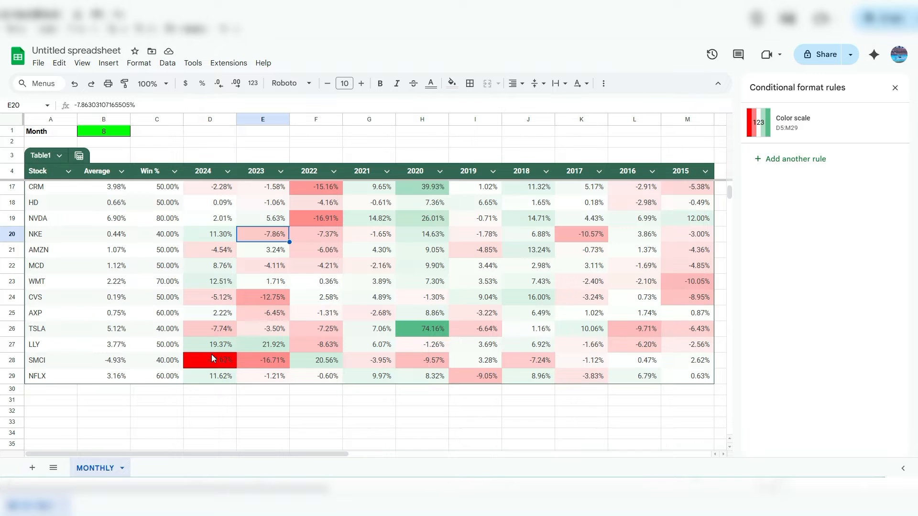
pyautogui.click(164, 375)
pyautogui.scroll(2, 164, 267)
pyautogui.scroll(2, 163, 266)
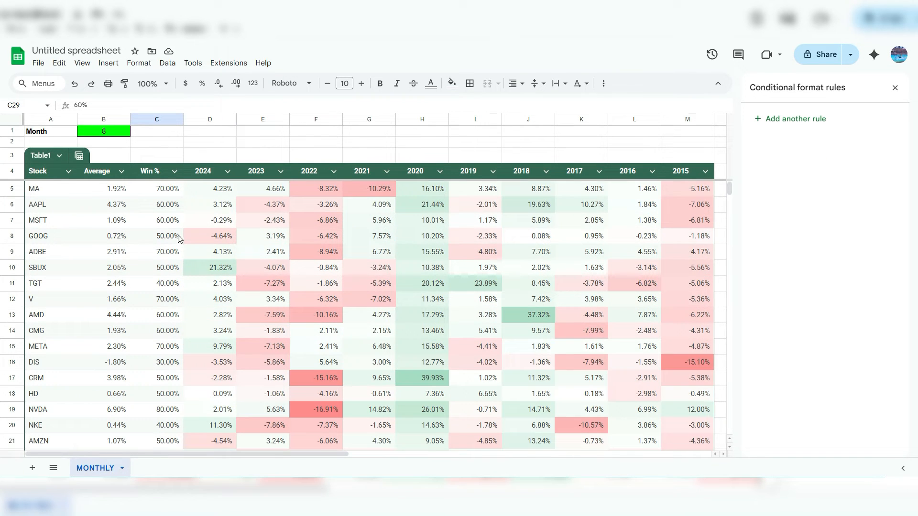
pyautogui.keyDown('shift'); pyautogui.click(163, 188); pyautogui.keyUp('shift')
pyautogui.click(788, 120)
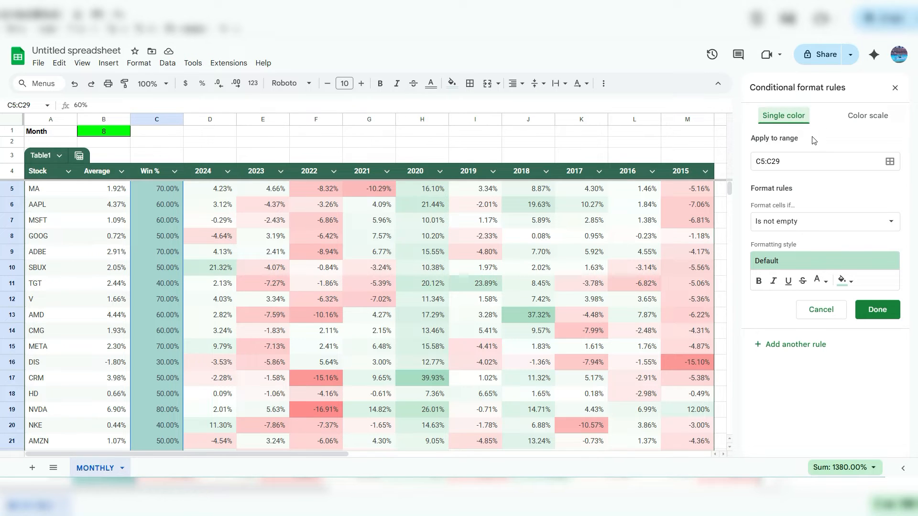
pyautogui.click(803, 225)
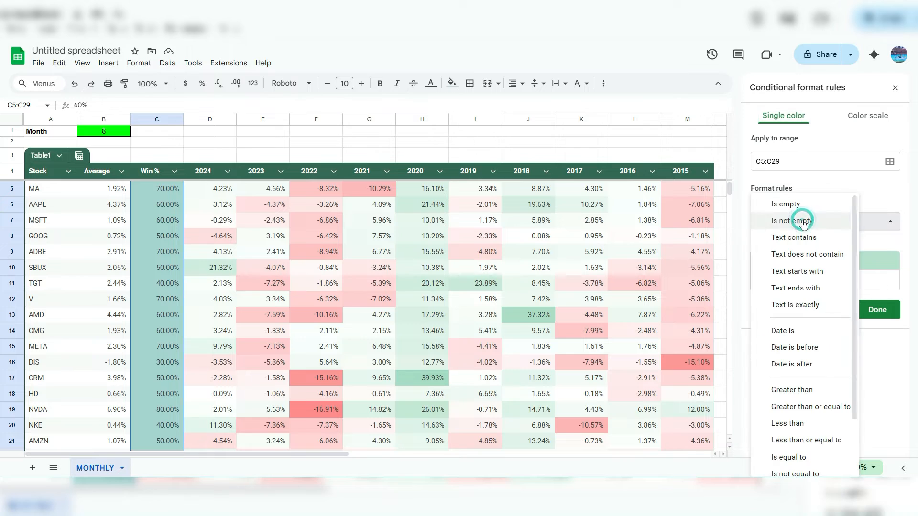
pyautogui.click(817, 394)
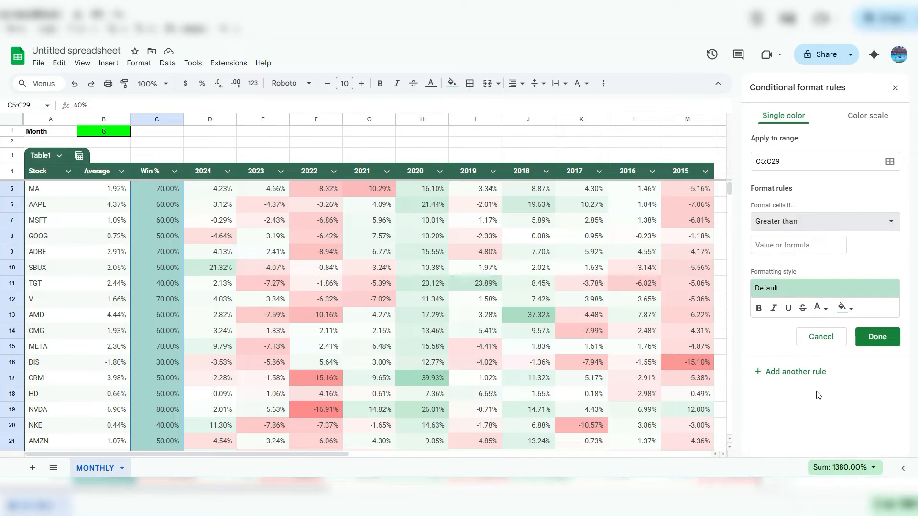
pyautogui.click(797, 246)
pyautogui.write('0.6')
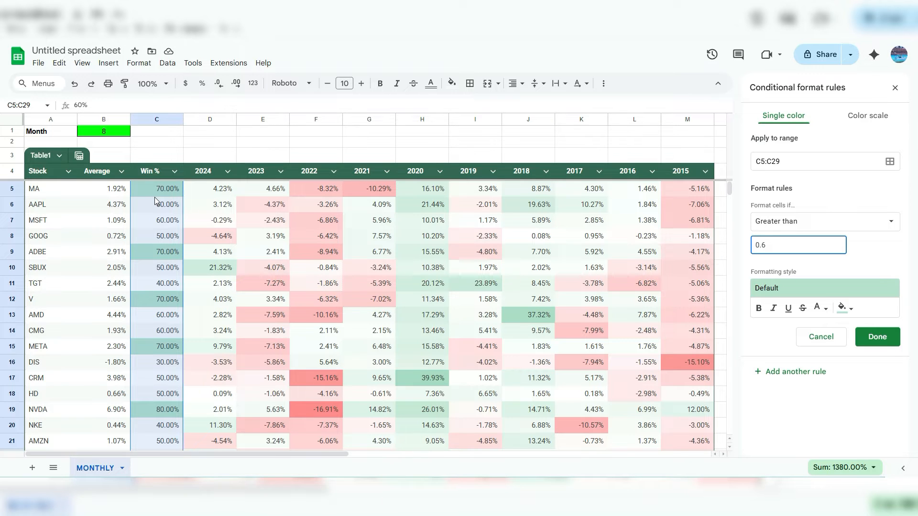
pyautogui.click(872, 337)
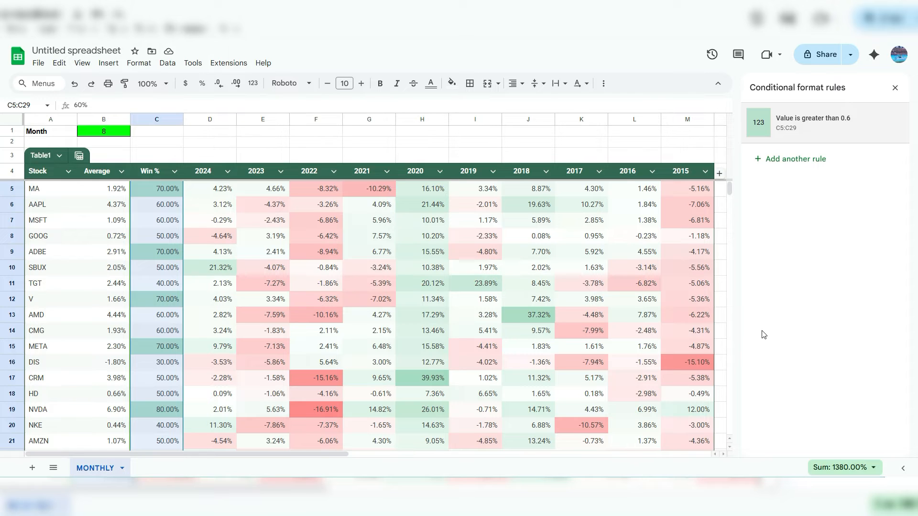
# Add another single color rule to the Win % cells C5:C29 for values less than 0.5.
pyautogui.click(801, 160)
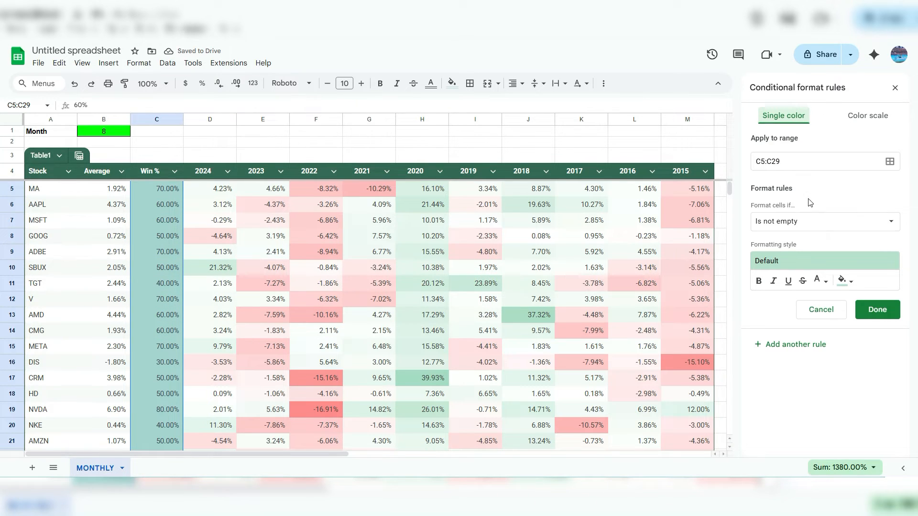
pyautogui.click(805, 221)
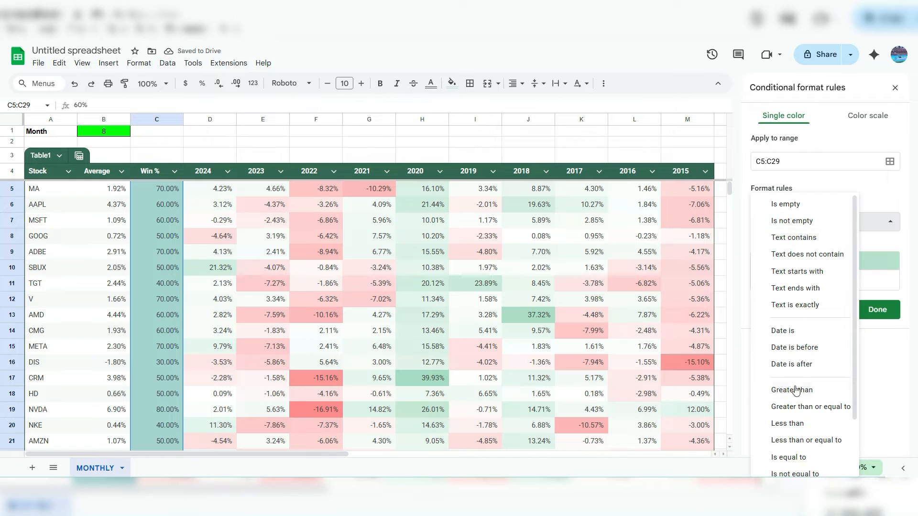
pyautogui.click(788, 424)
pyautogui.click(785, 245)
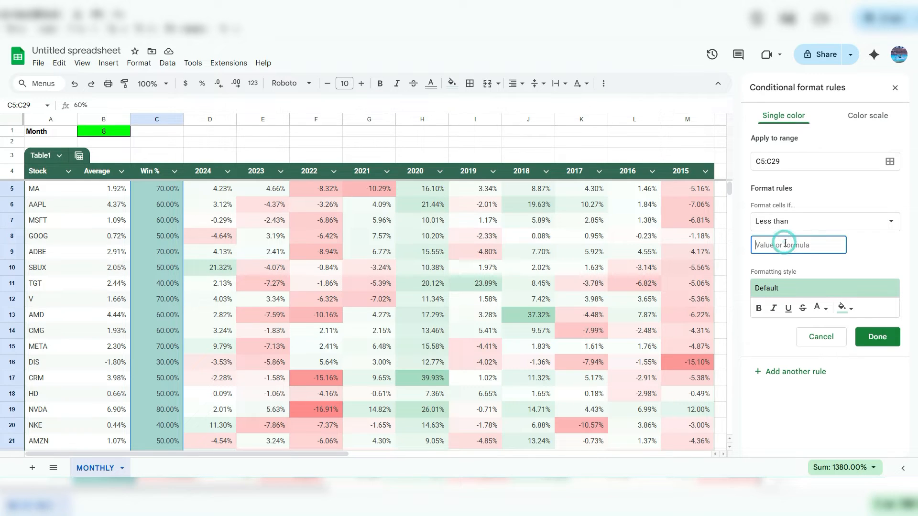
pyautogui.write('0.5')
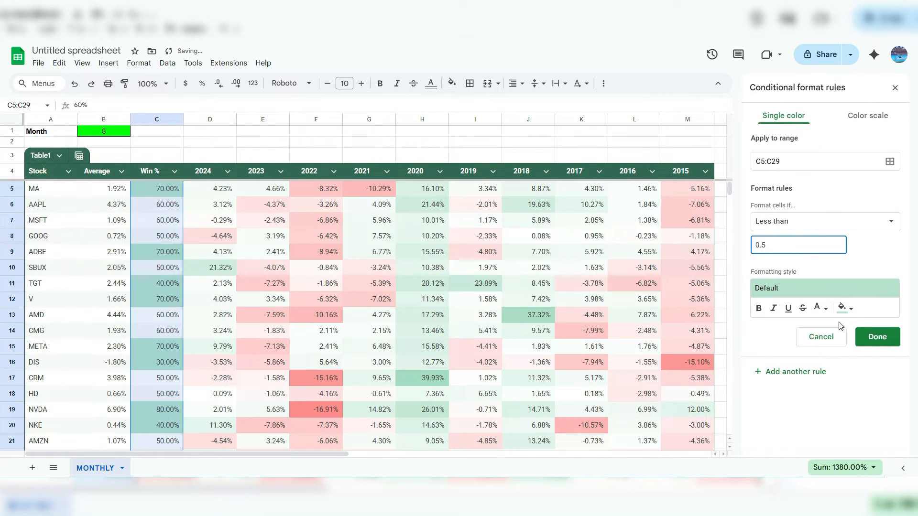
# Format the less-than rule with a red fill and white text, and save it.
pyautogui.click(845, 308)
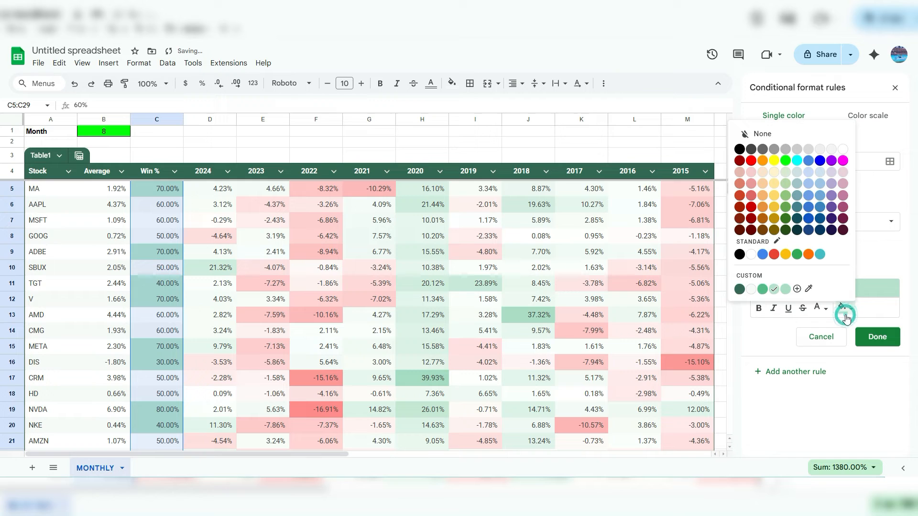
pyautogui.click(750, 161)
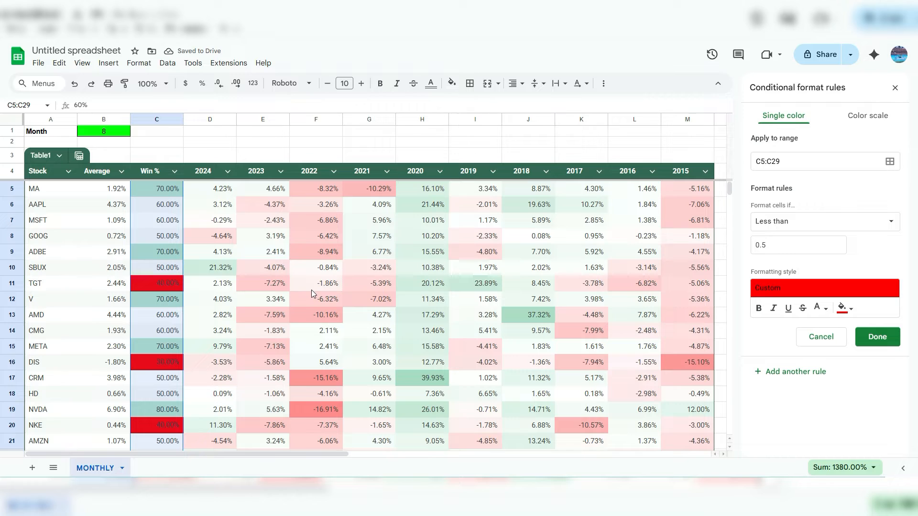
pyautogui.click(821, 316)
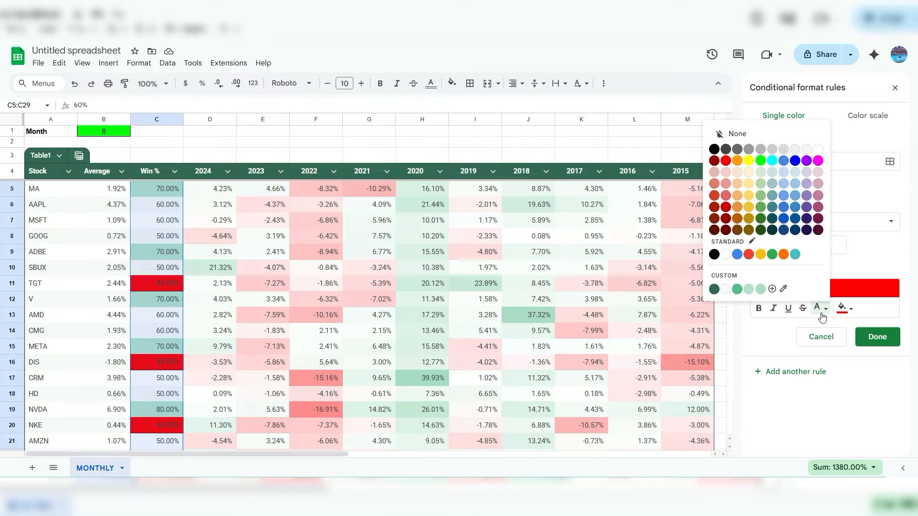
pyautogui.click(818, 149)
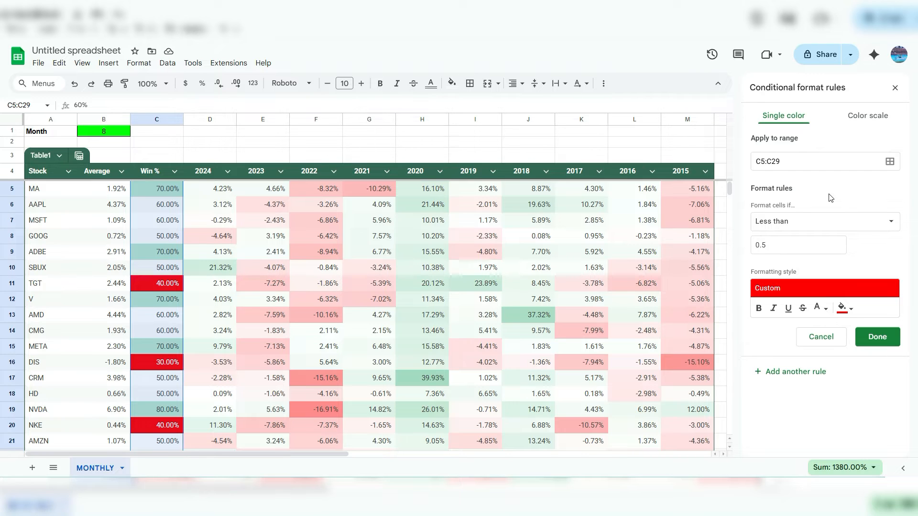
pyautogui.click(879, 336)
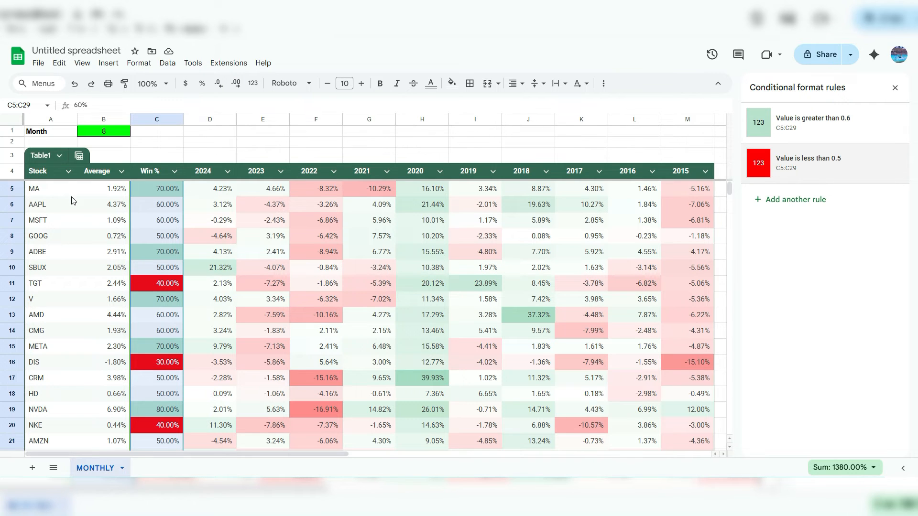
# Add a new rule covering all stock rows in A5:M29 and set its condition to a custom formula.
pyautogui.click(46, 189)
pyautogui.scroll(-5, 621, 287)
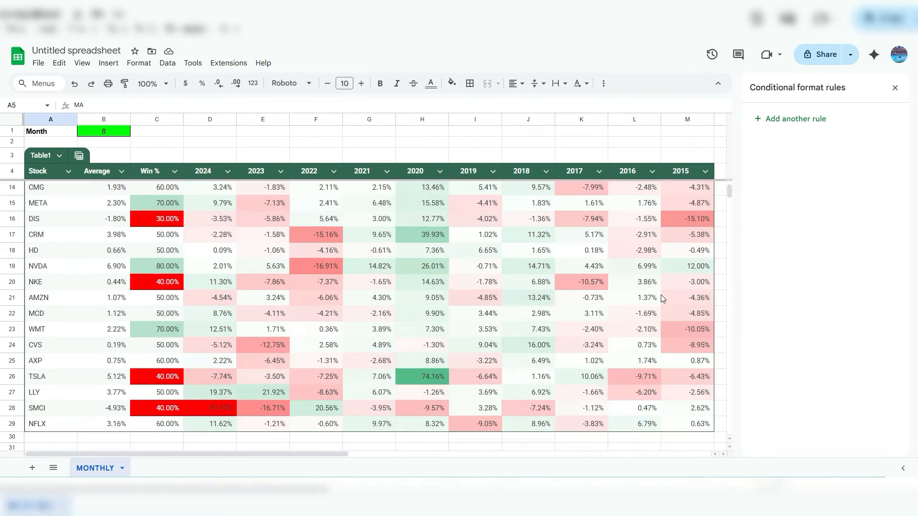
pyautogui.keyDown('shift'); pyautogui.click(698, 328); pyautogui.keyUp('shift')
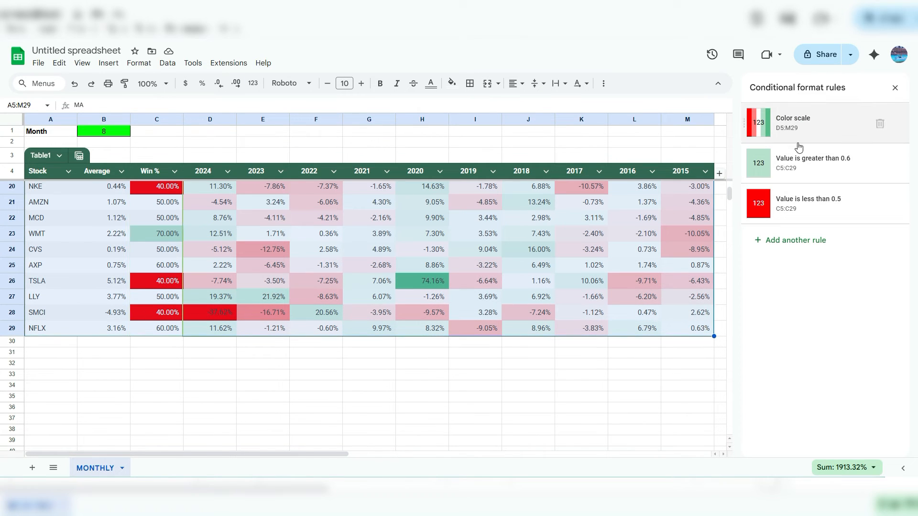
pyautogui.click(792, 241)
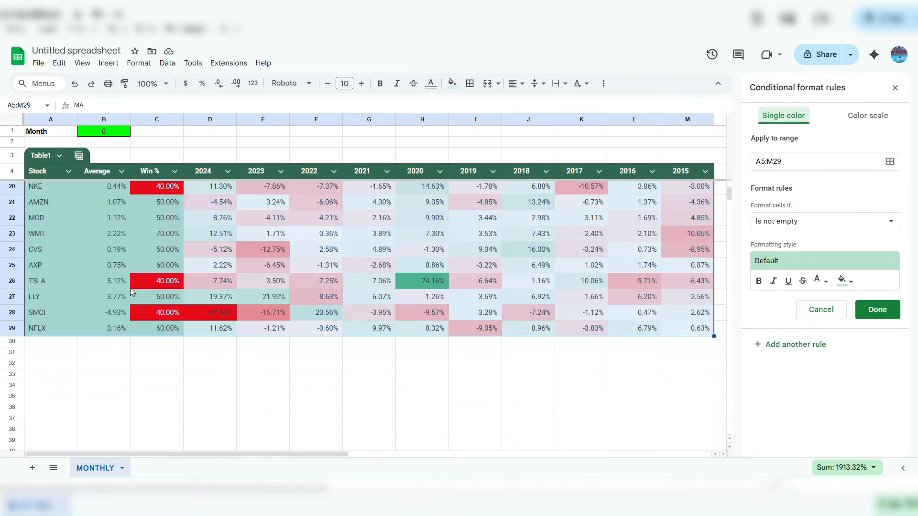
pyautogui.scroll(5, 141, 286)
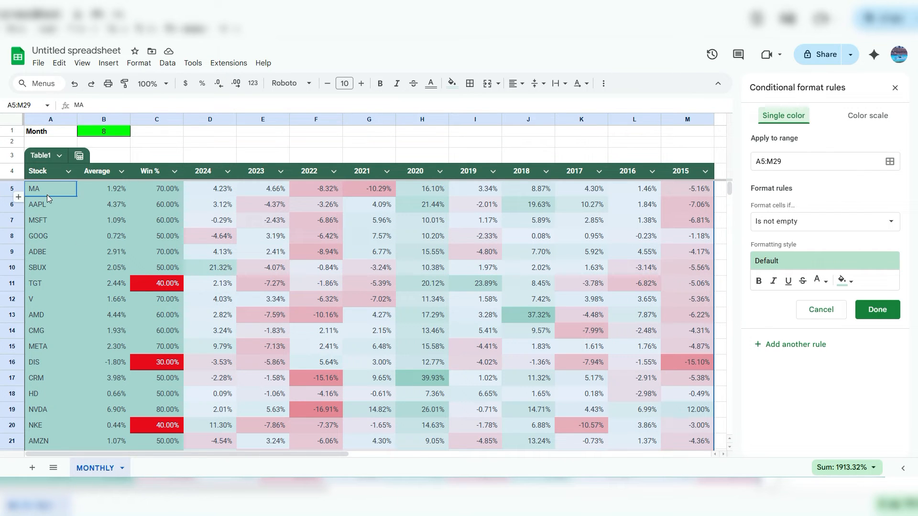
pyautogui.scroll(-4, 597, 306)
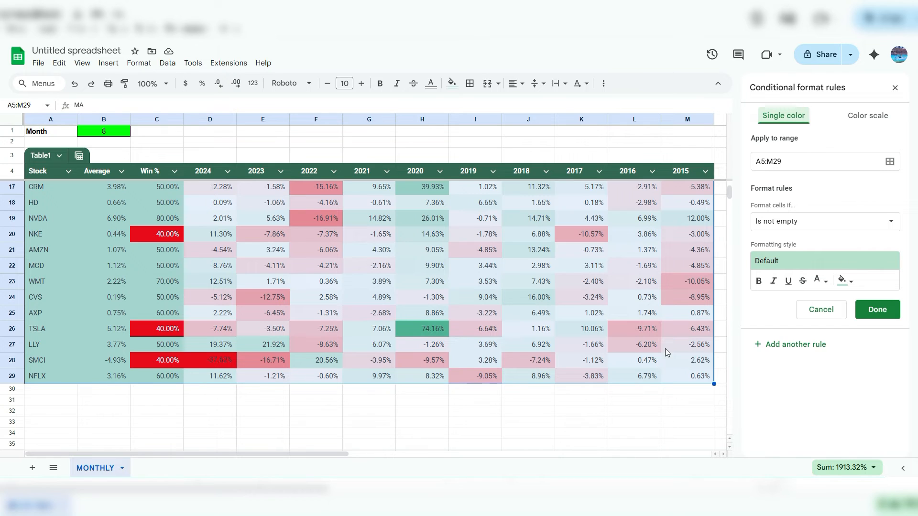
pyautogui.click(782, 222)
pyautogui.scroll(-3, 772, 296)
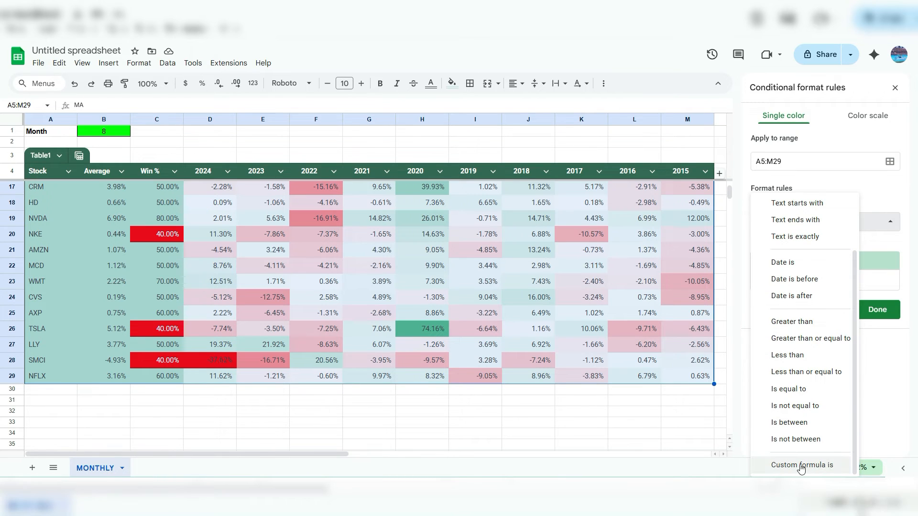
pyautogui.click(797, 470)
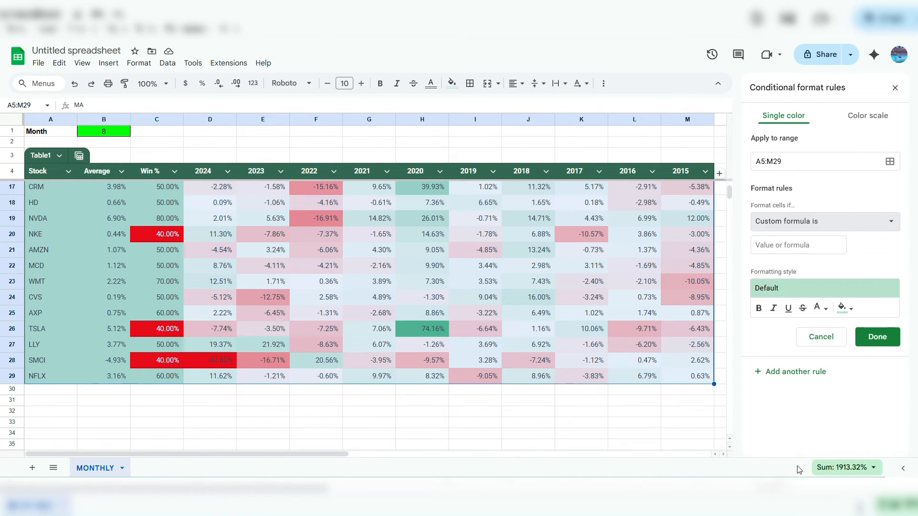
# Enter the custom formula =AND($C5>0.5,$B5>0.02) for the A5:M29 rule.
pyautogui.click(779, 249)
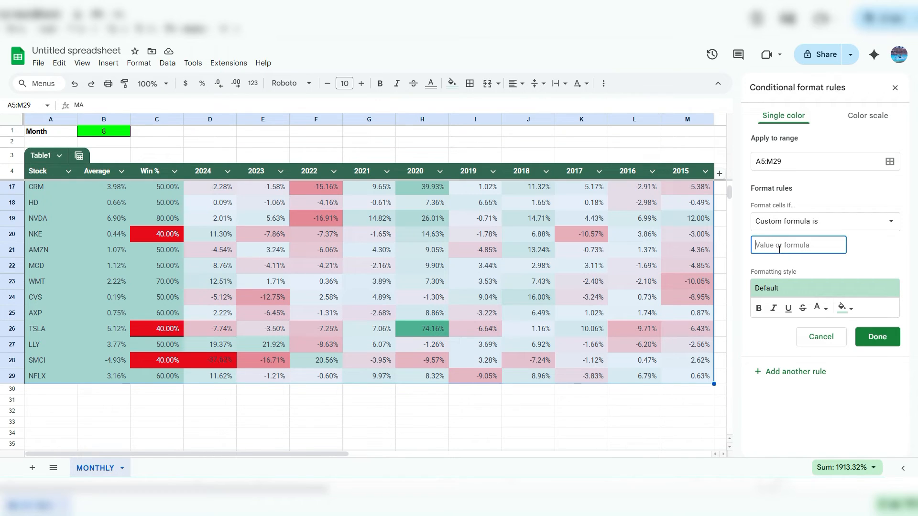
pyautogui.write('=AND(')
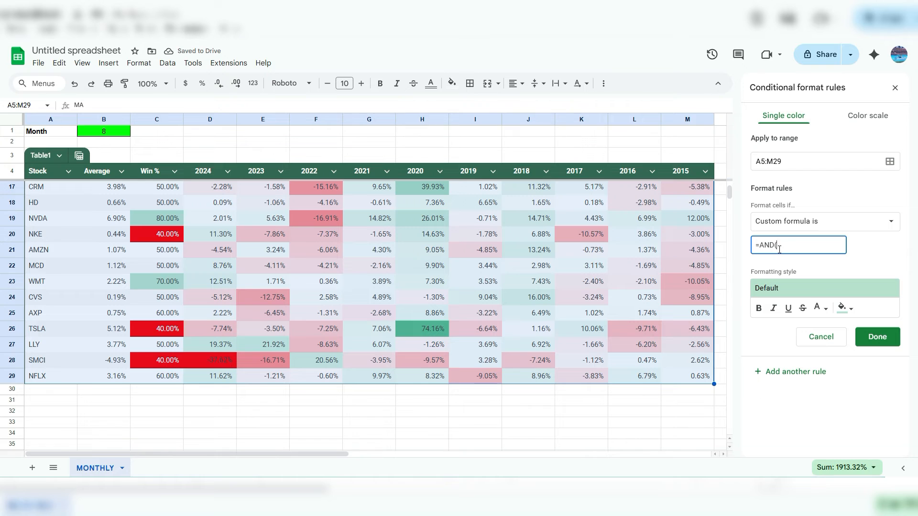
pyautogui.scroll(5, 691, 288)
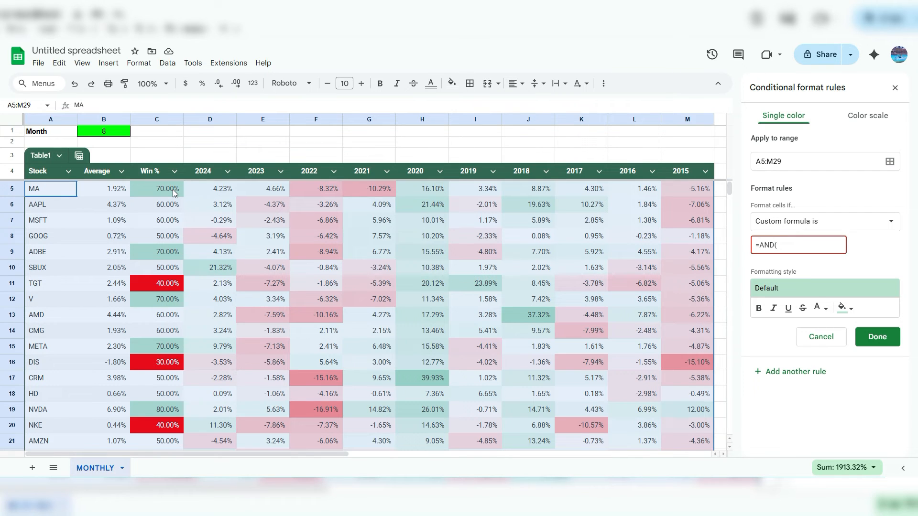
pyautogui.write('$C')
pyautogui.write('5')
pyautogui.write('>0.5')
pyautogui.write(',$B')
pyautogui.write('5>0.02')
pyautogui.press('Return')
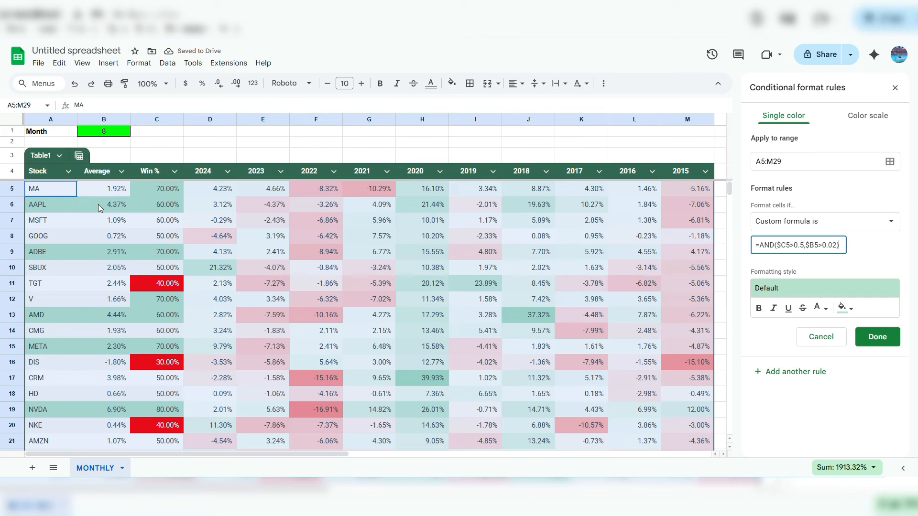
# Save the custom formula rule with a black fill and white text, and move it above all other rules.
pyautogui.click(845, 308)
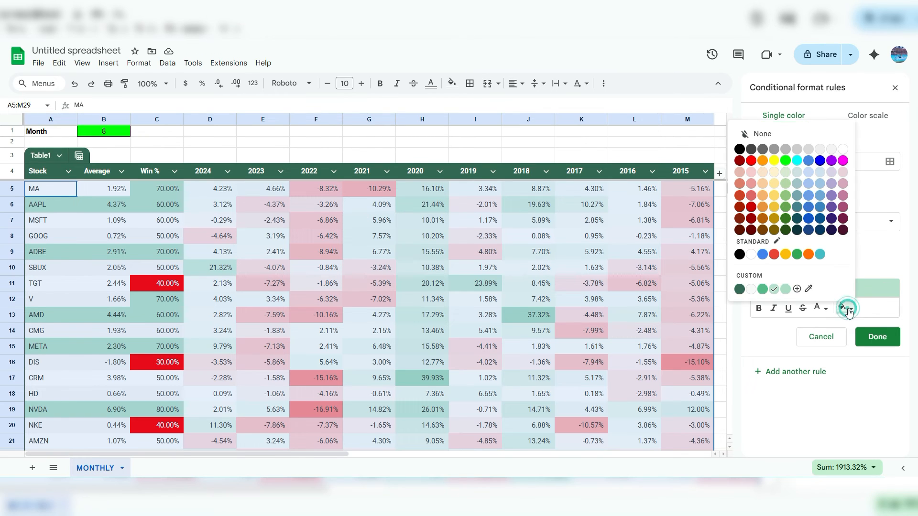
pyautogui.click(740, 148)
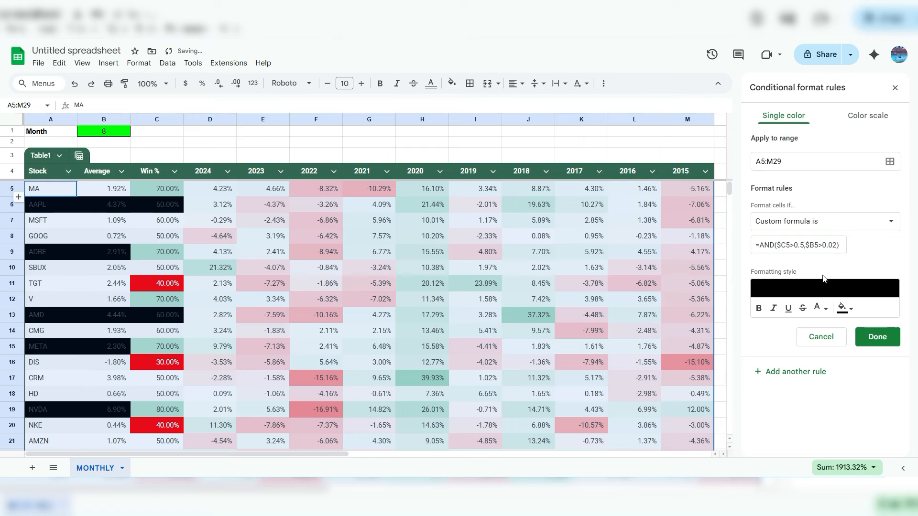
pyautogui.click(827, 310)
pyautogui.click(817, 150)
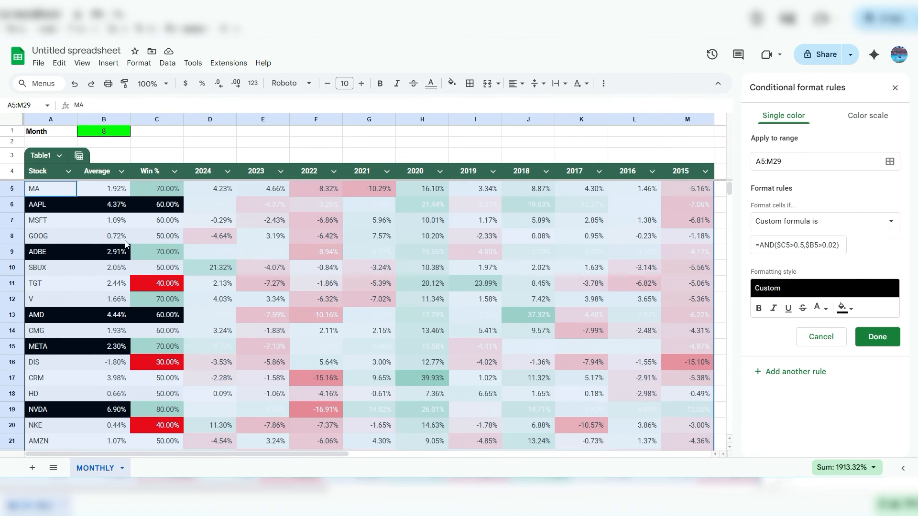
pyautogui.click(862, 341)
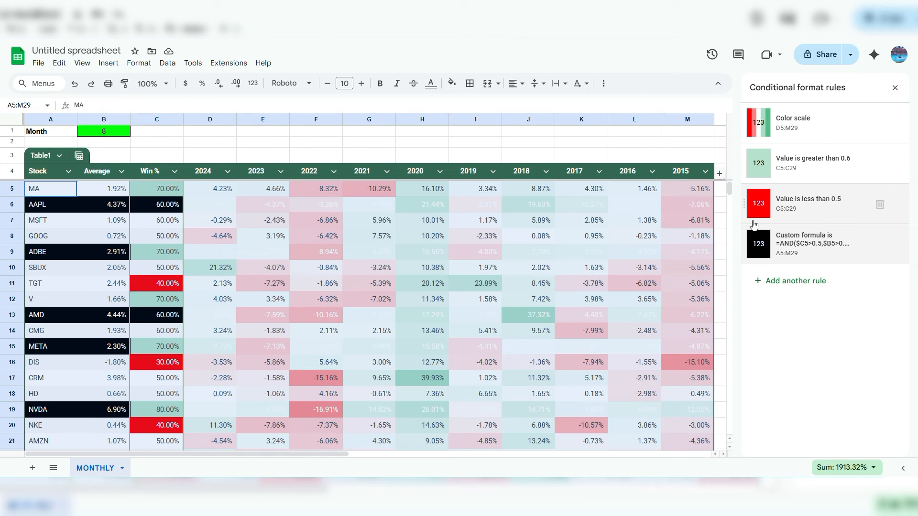
pyautogui.moveTo(744, 242); pyautogui.dragTo(766, 126)
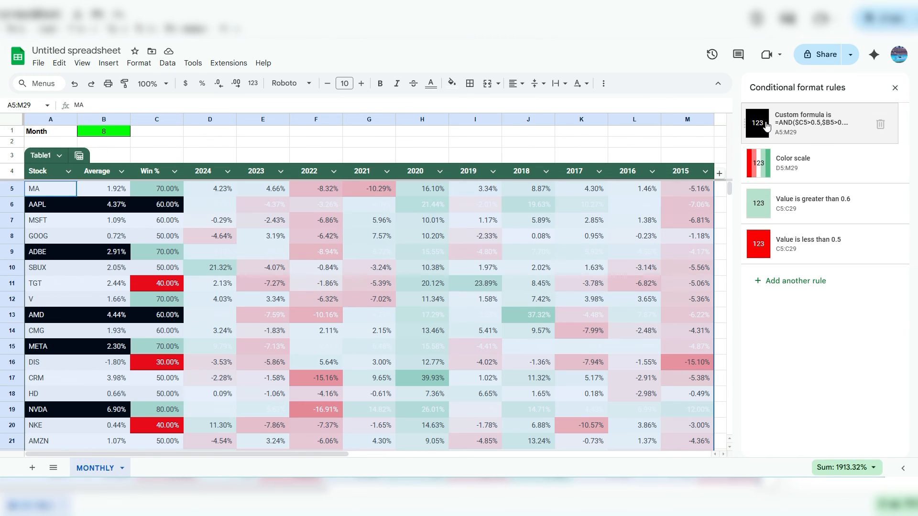